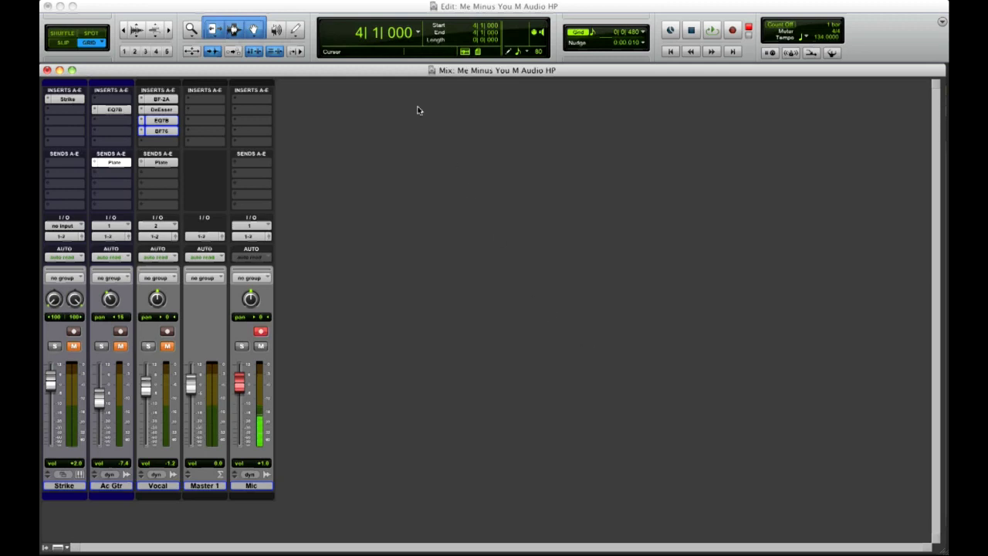
Launch the Fast Track C600 setup app from Pro Tools' Setup > Hardware peripherals
click(370, 2)
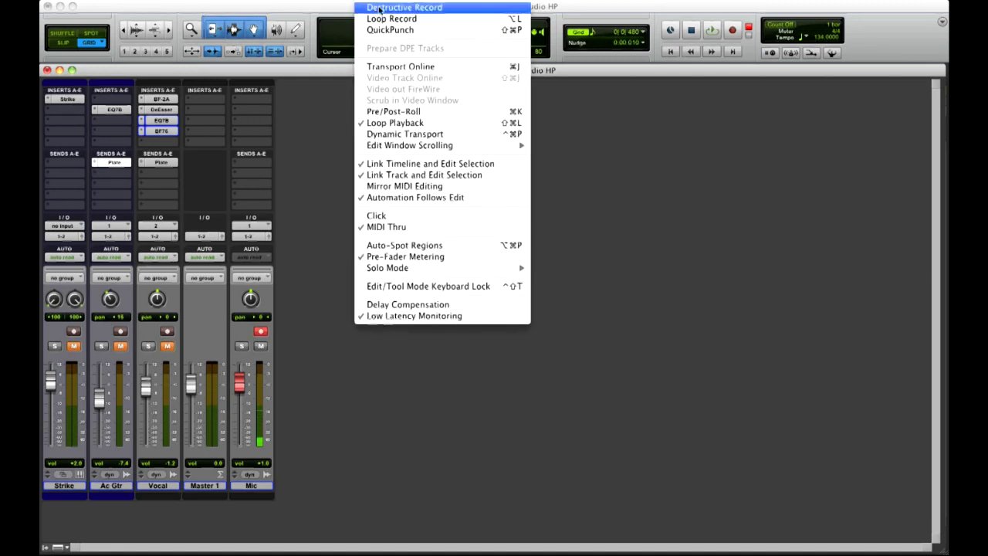
click(421, 9)
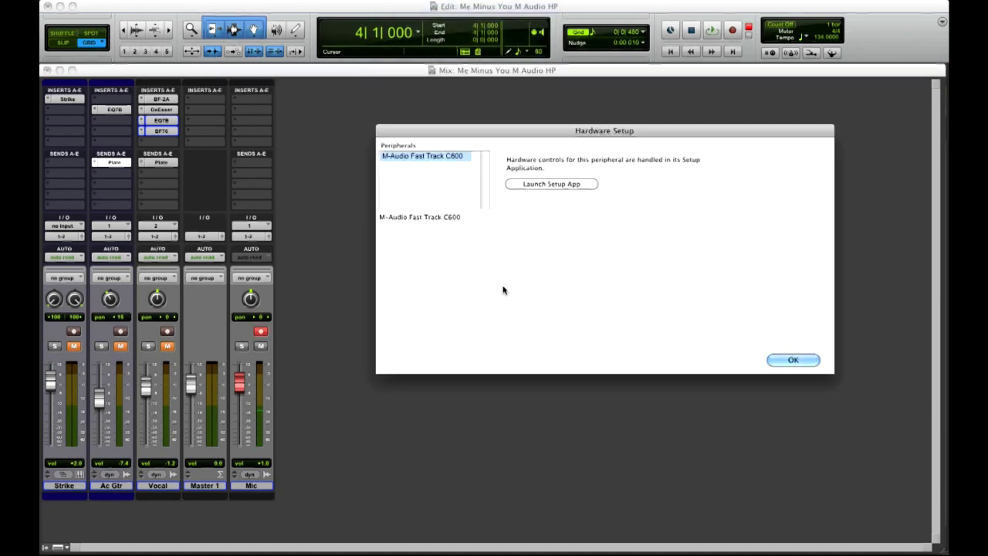
click(564, 188)
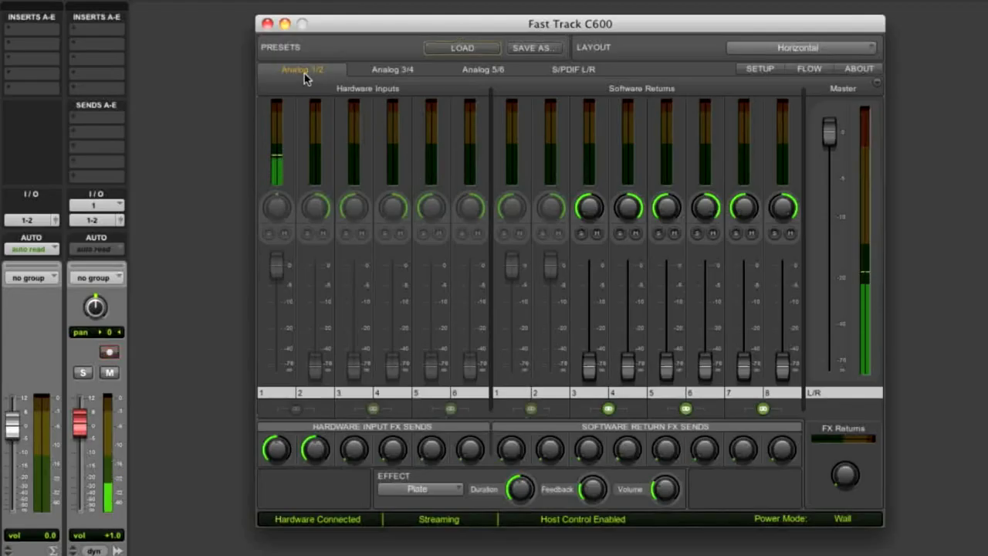
click(381, 71)
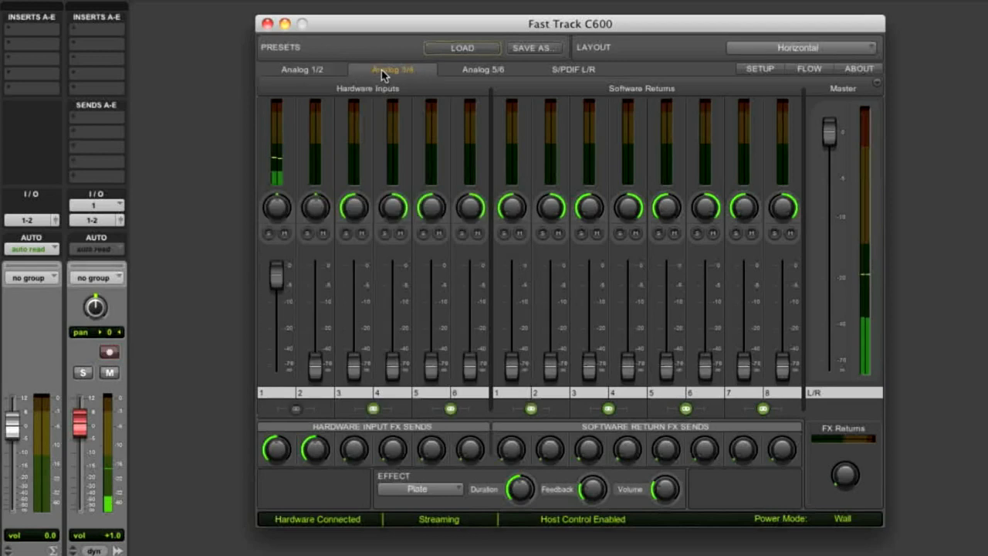
click(305, 73)
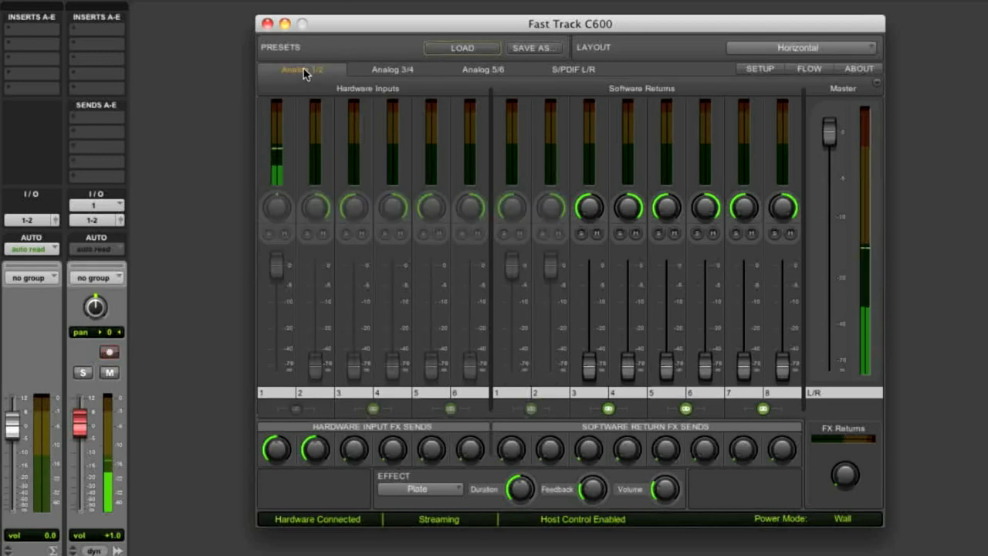
click(380, 73)
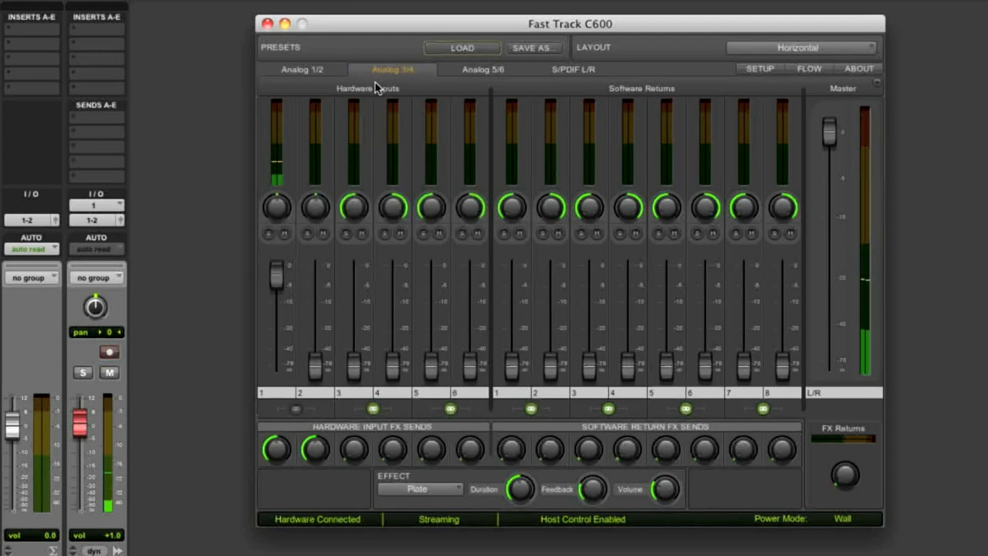
click(298, 74)
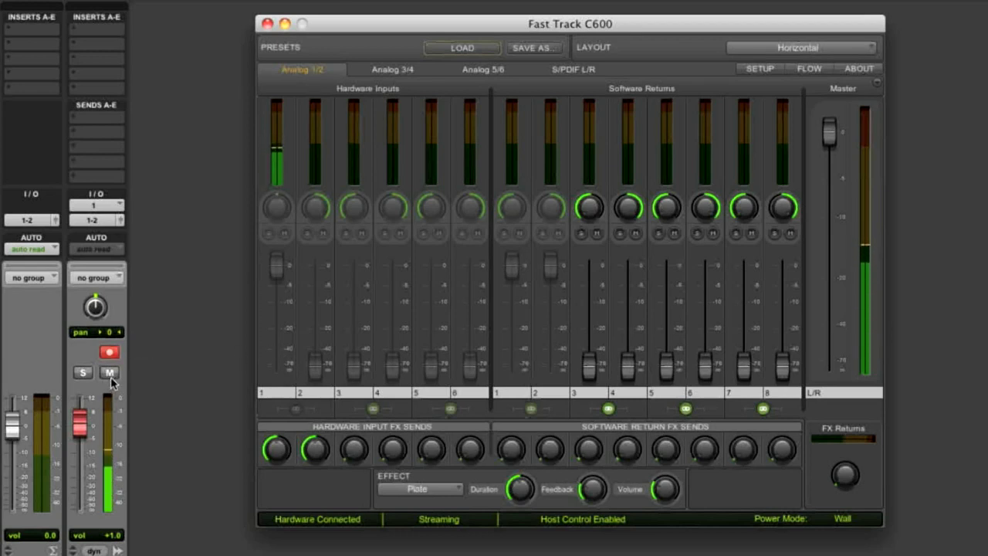
Drop hardware input 1 to silence and restore it, then view the Analog 3/4 mix at about −2.3 dB
click(282, 300)
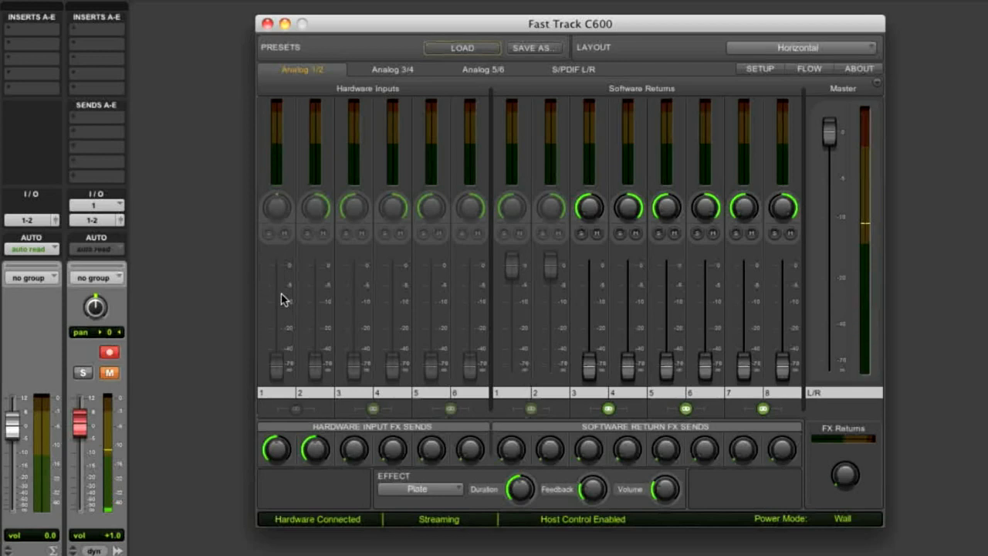
click(282, 298)
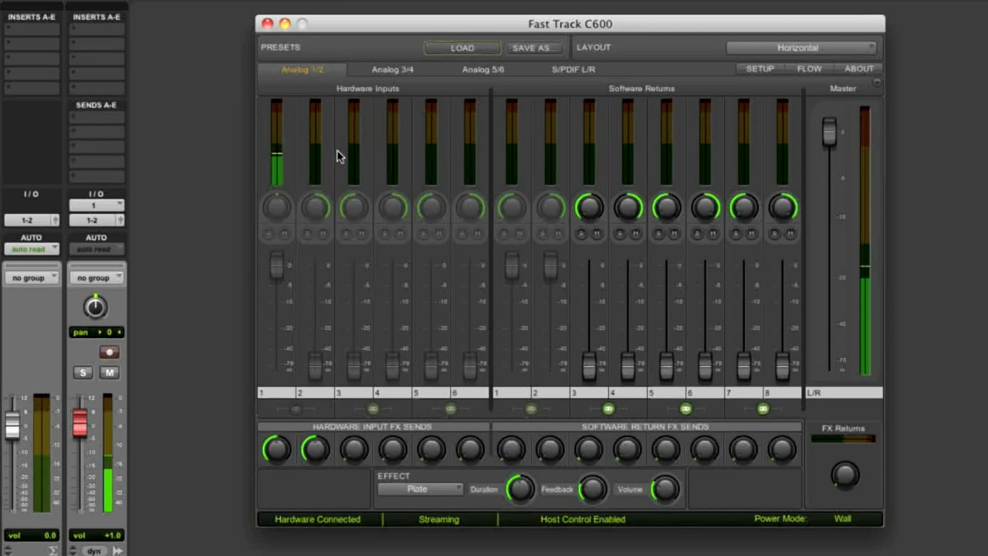
click(406, 71)
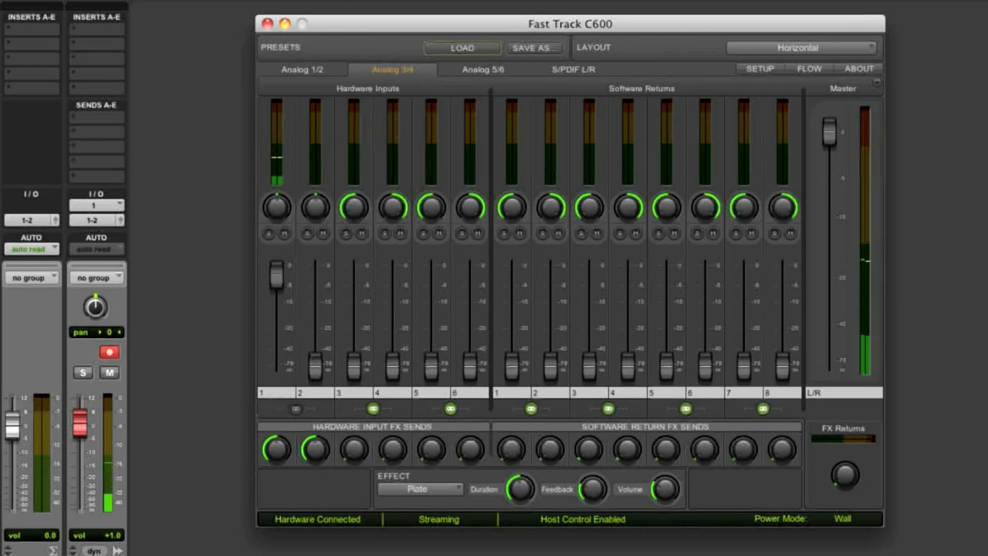
click(276, 283)
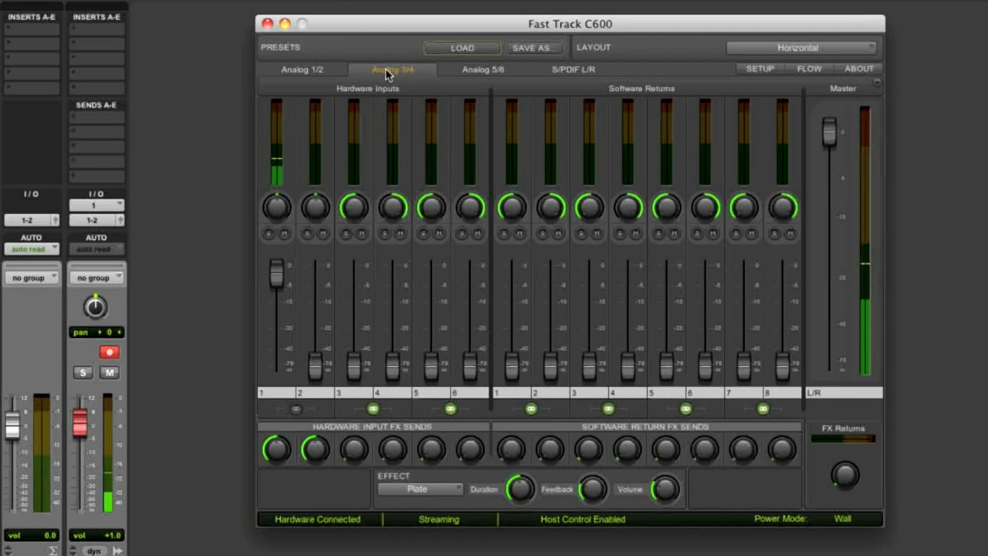
Raise the linked Software Returns 1–2 faders in the Analog 3/4 mix, then return to Analog 1/2
click(306, 73)
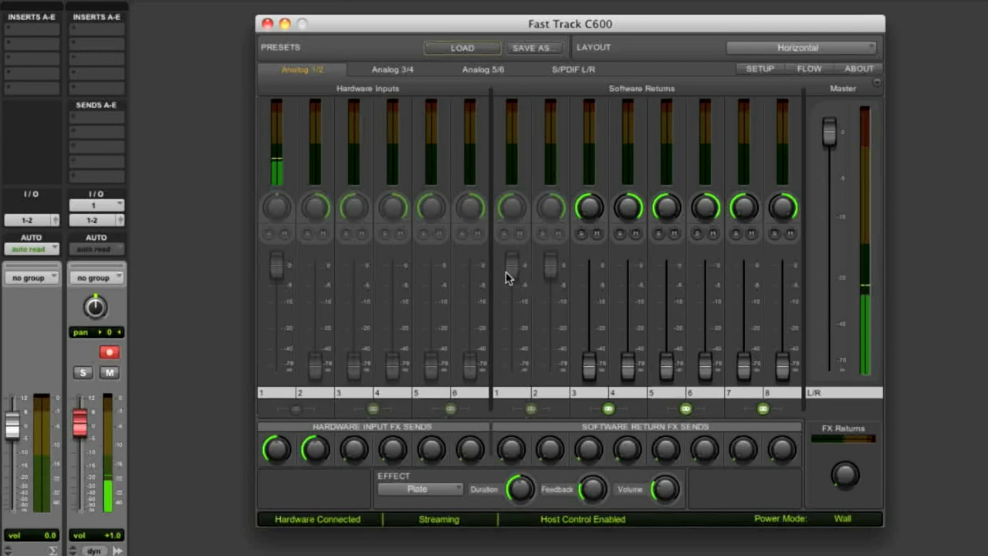
click(397, 70)
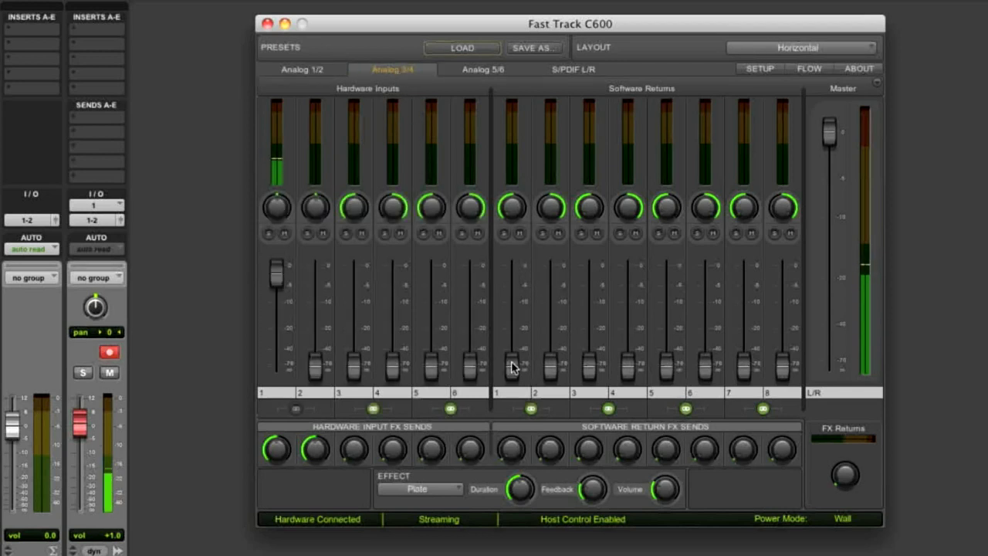
mouse_move(511, 366)
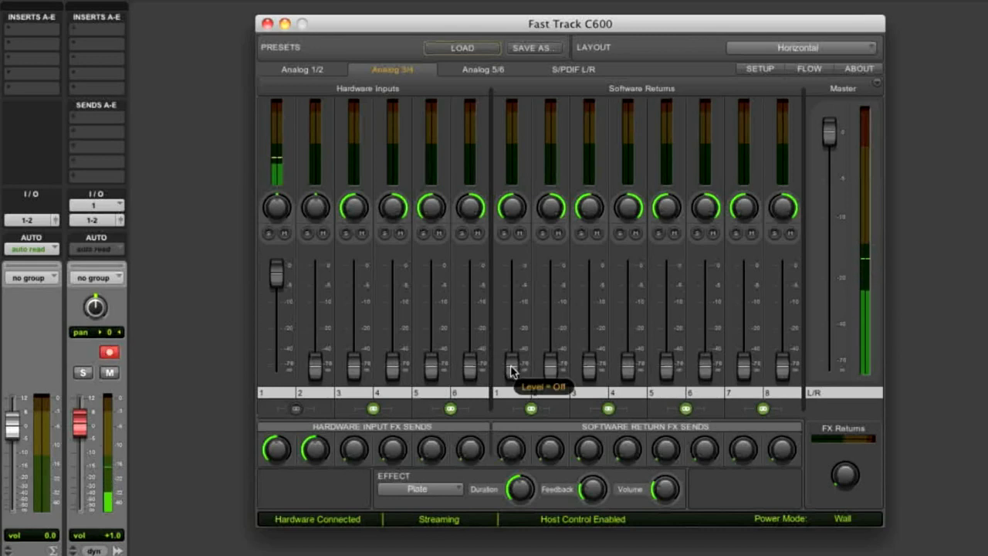
drag(511, 364, 514, 269)
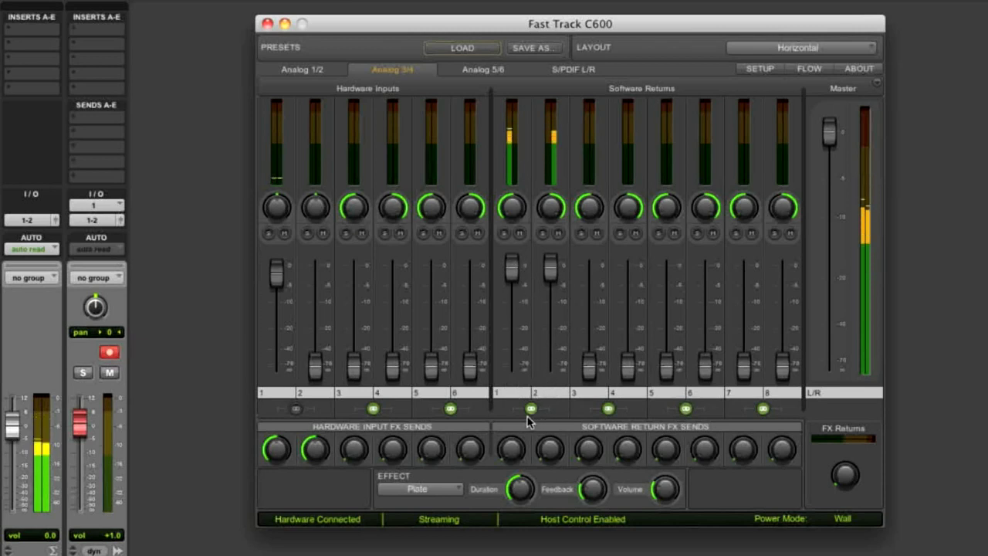
click(324, 70)
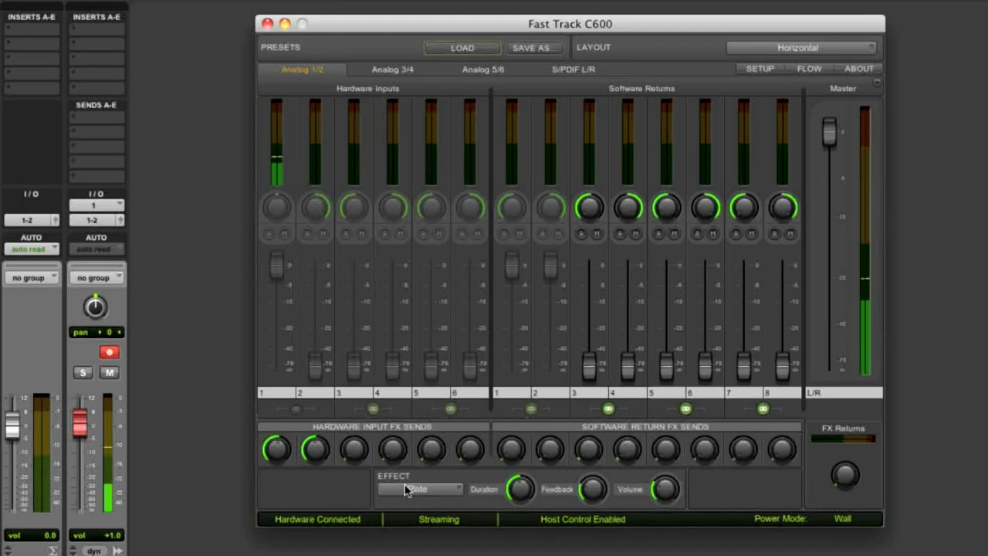
Keep the reverb effect on Plate and turn FX Returns almost fully up in the Analog 3/4 mix
click(443, 486)
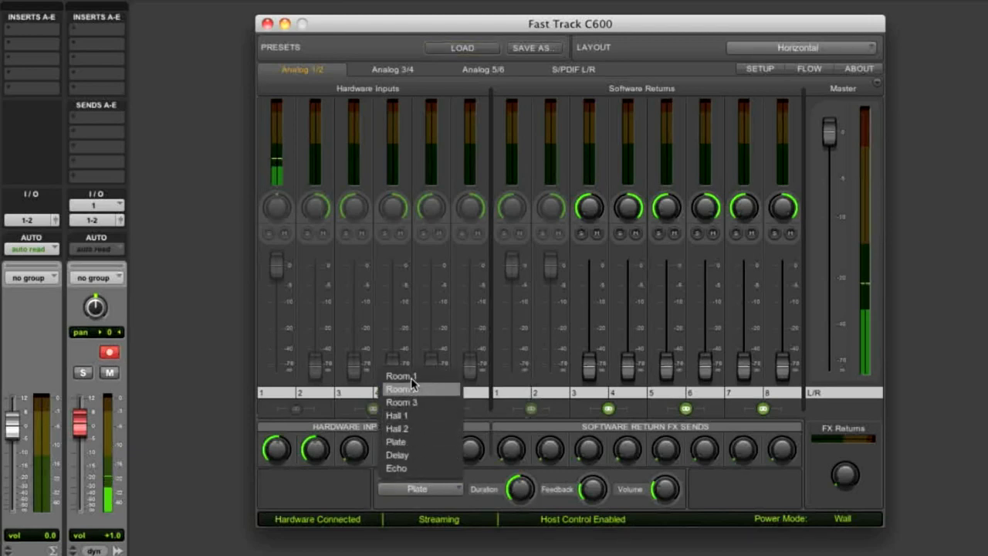
click(397, 441)
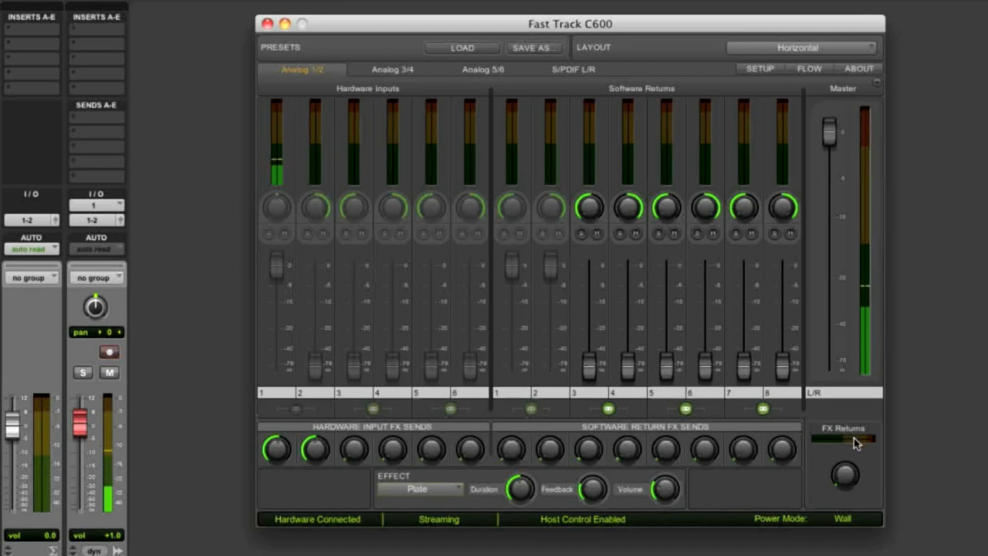
drag(852, 492, 844, 470)
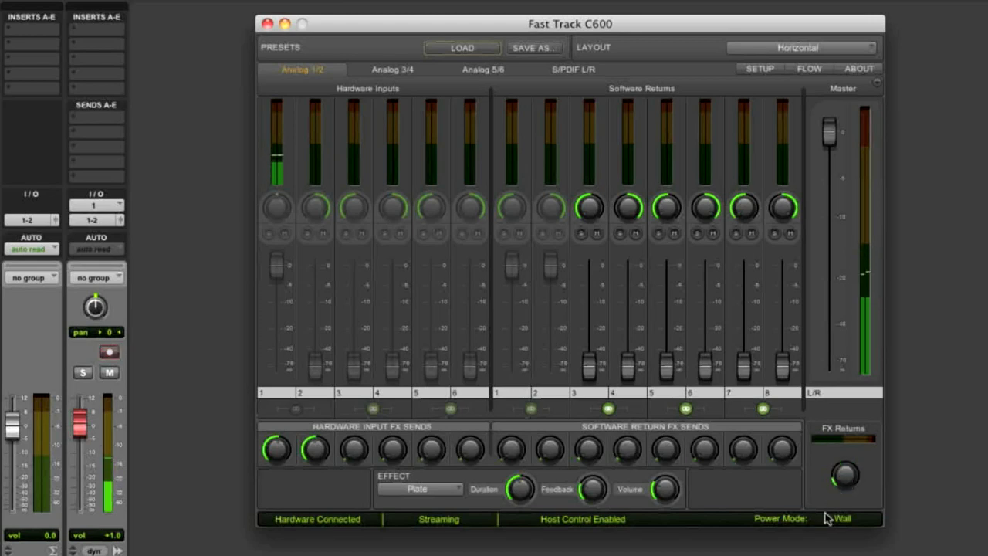
click(396, 70)
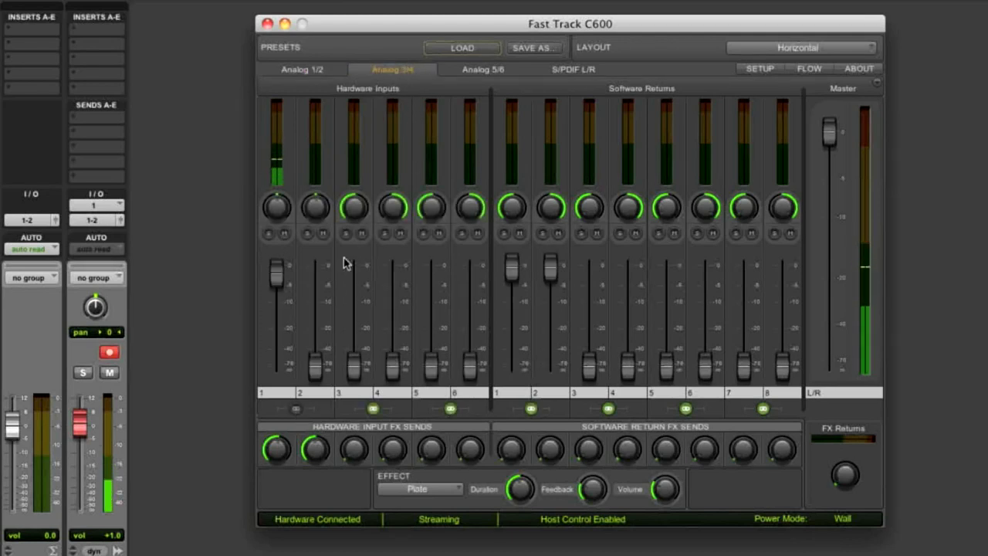
drag(851, 482, 875, 423)
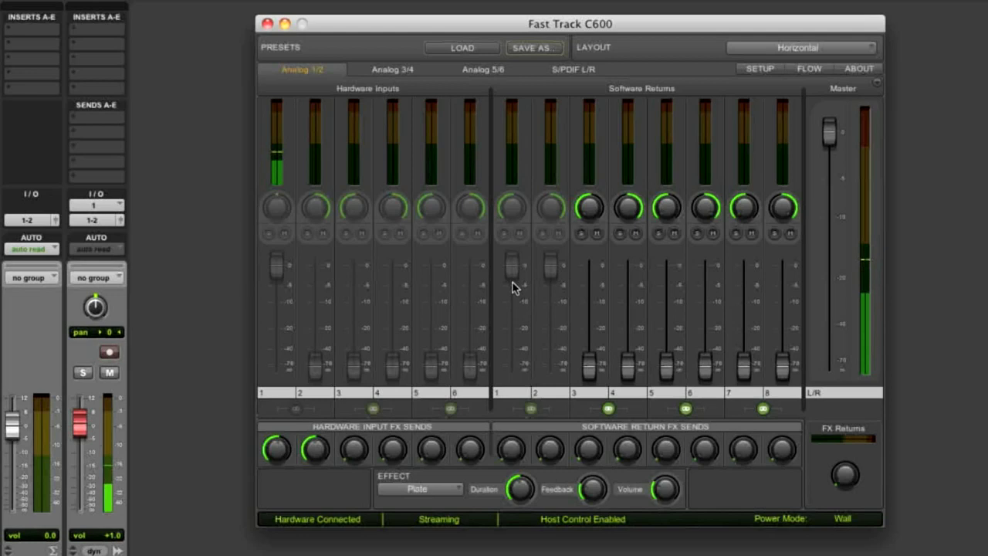
Save the current mix settings as the preset 'Headphone Reverb'
click(536, 51)
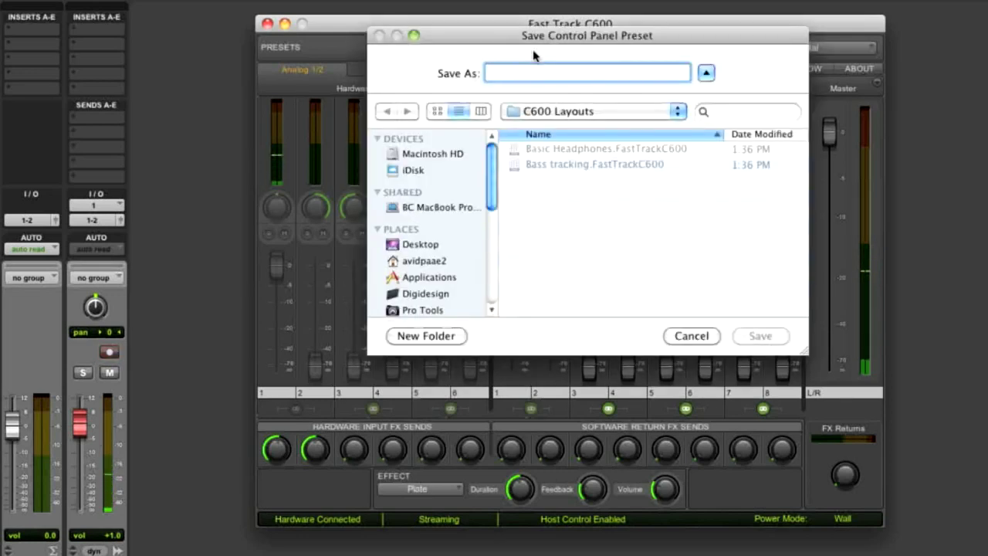
text(Headphone Re)
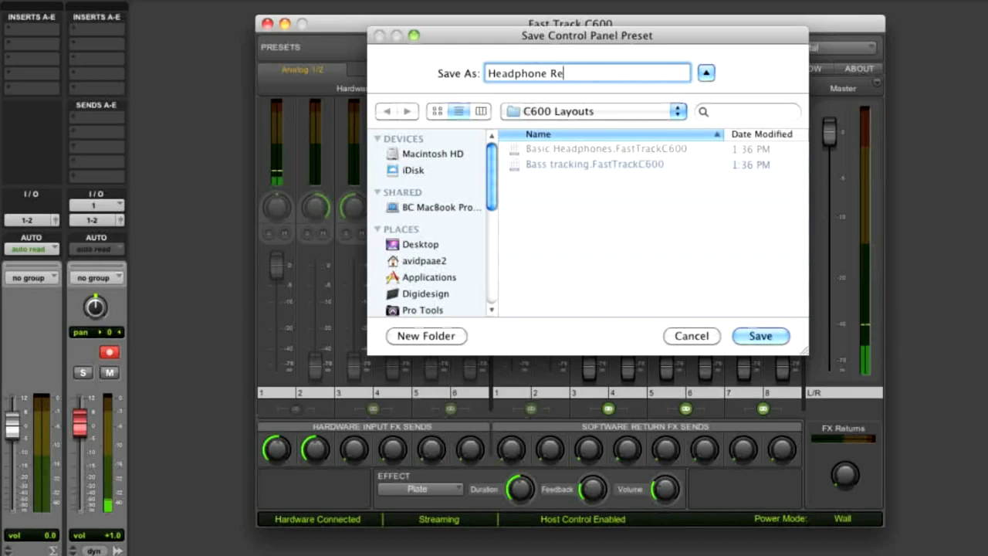
text(verb)
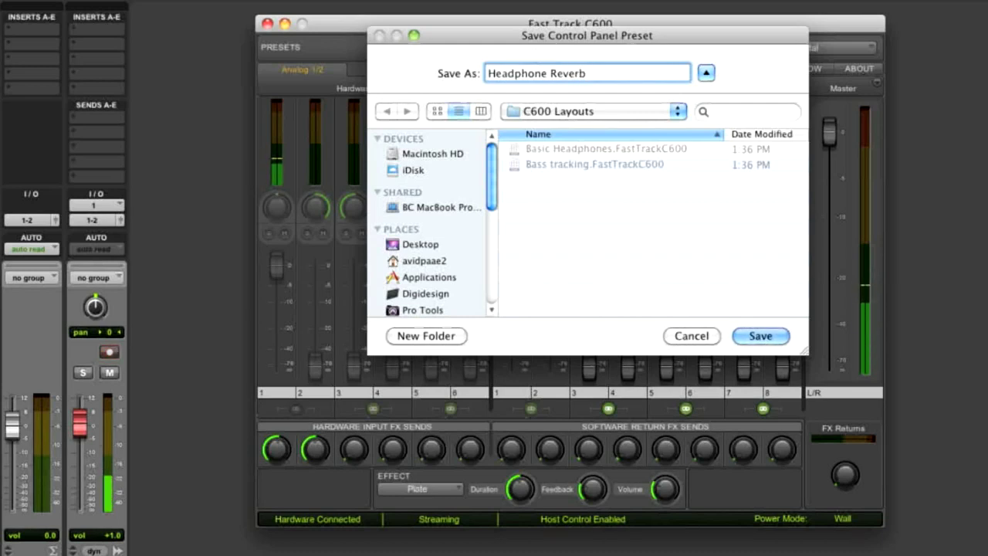
key(Return)
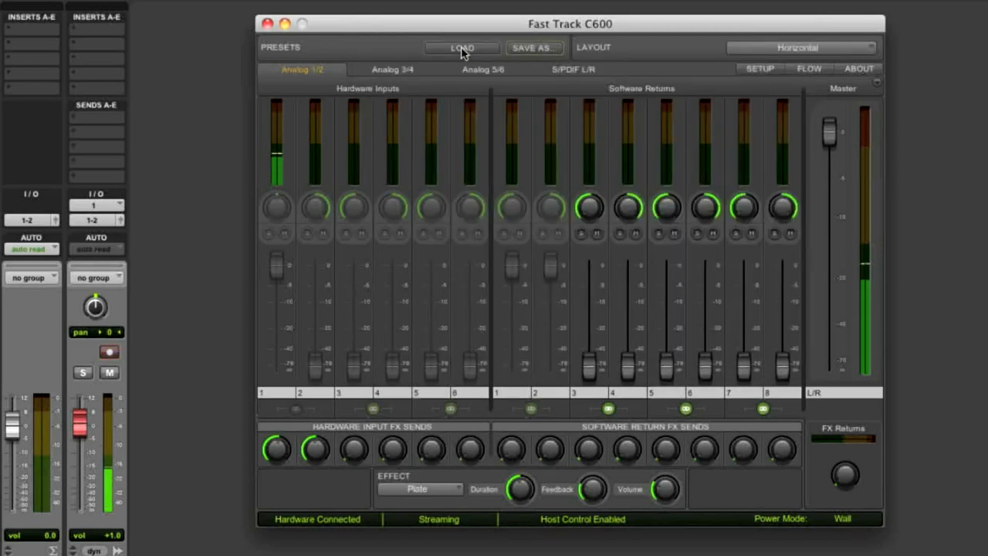
Open the Load Control Panel Preset browser to find 'Headphone Reverb'
click(462, 48)
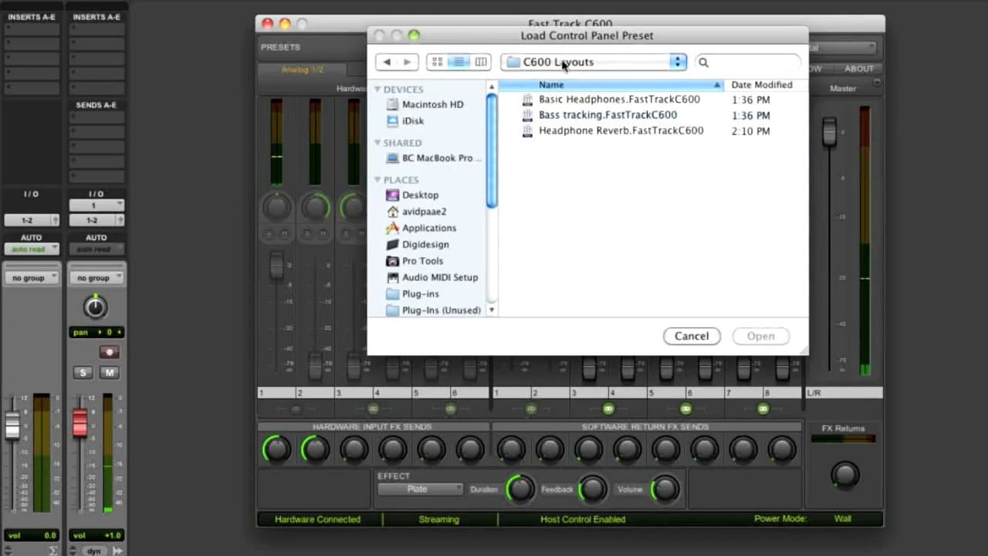